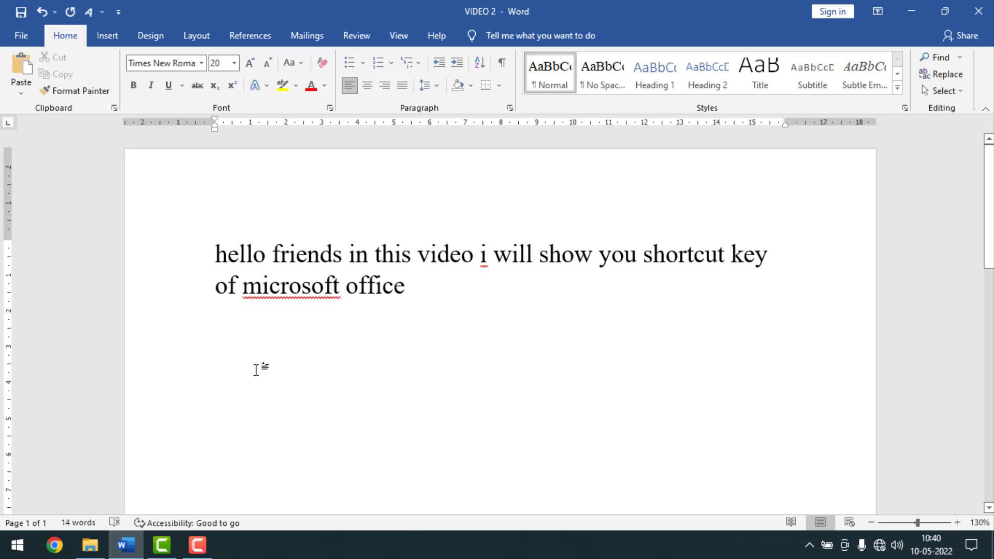
# Open the Insert Object dialog on its Create from File tab.
pyautogui.click(106, 37)
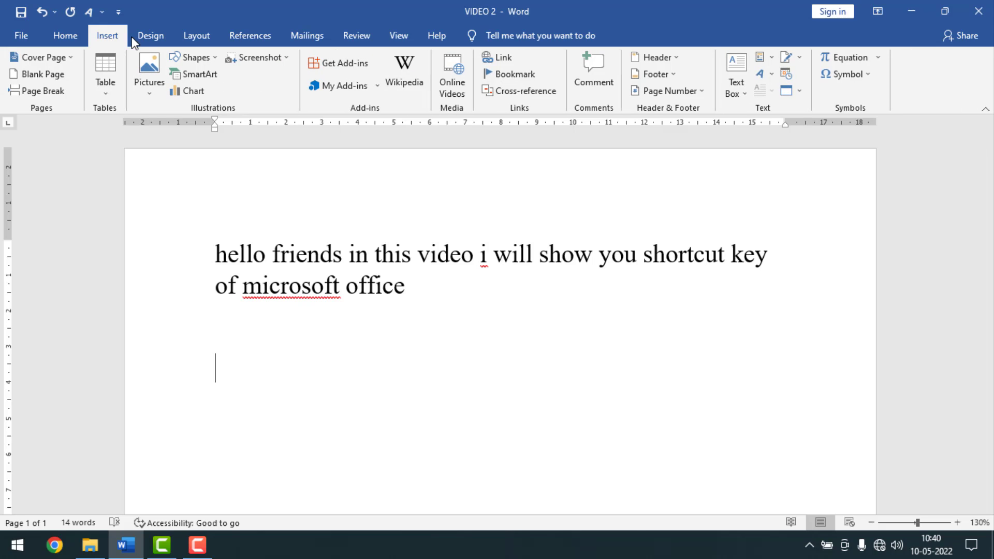
pyautogui.click(800, 91)
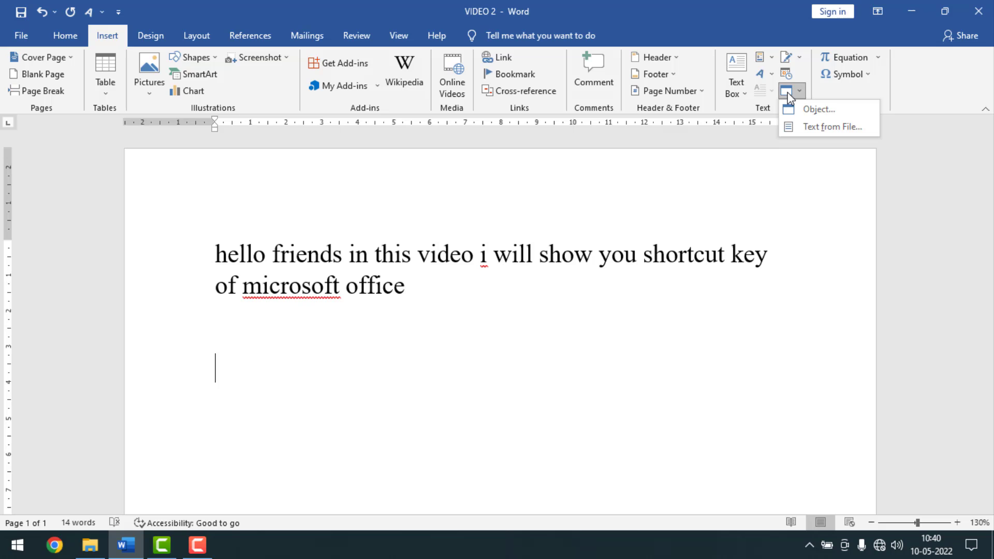
pyautogui.click(818, 109)
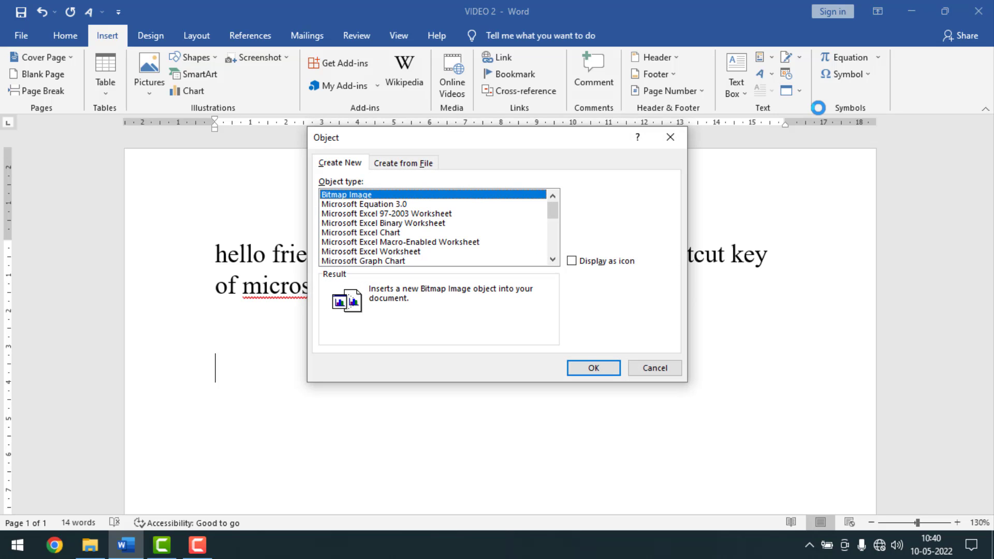
pyautogui.click(411, 166)
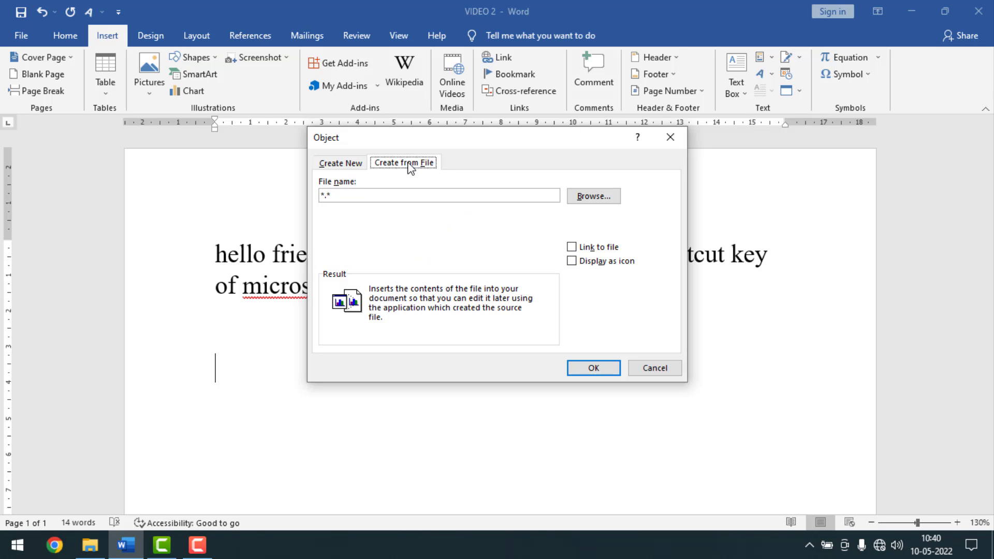
# Browse to D:\F HOQUE YOUTUBE and select Banner.mp3 as the file to embed.
pyautogui.click(592, 199)
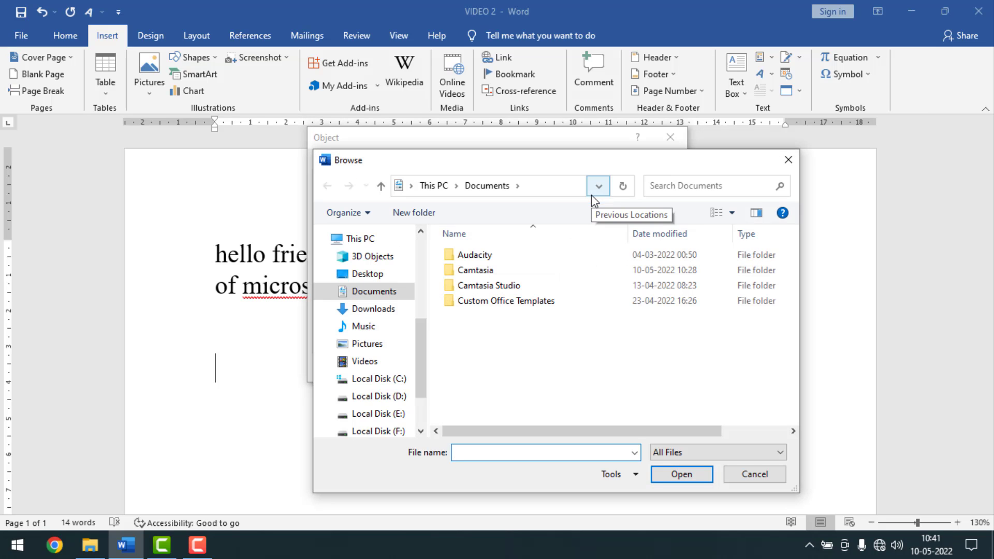
pyautogui.click(399, 399)
pyautogui.doubleClick(651, 301)
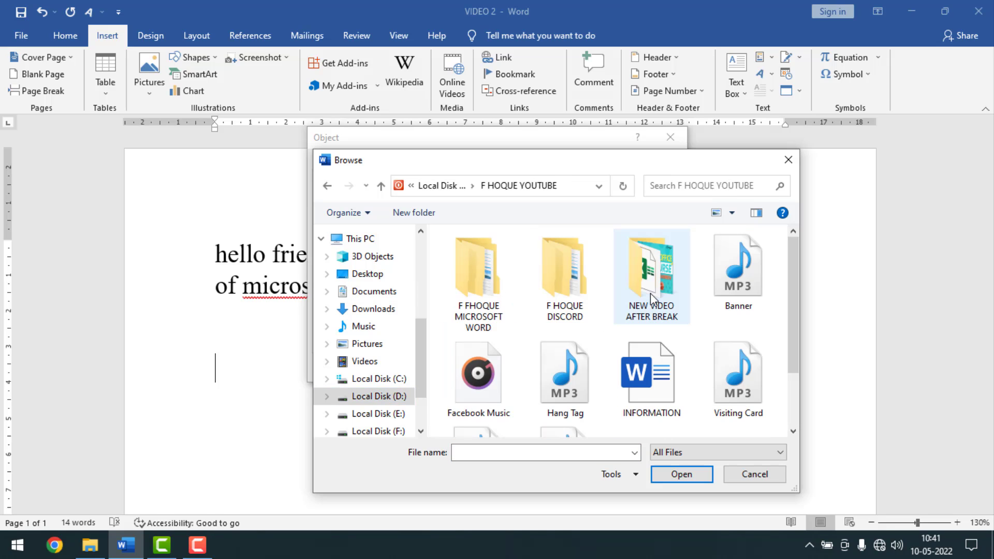
pyautogui.click(740, 285)
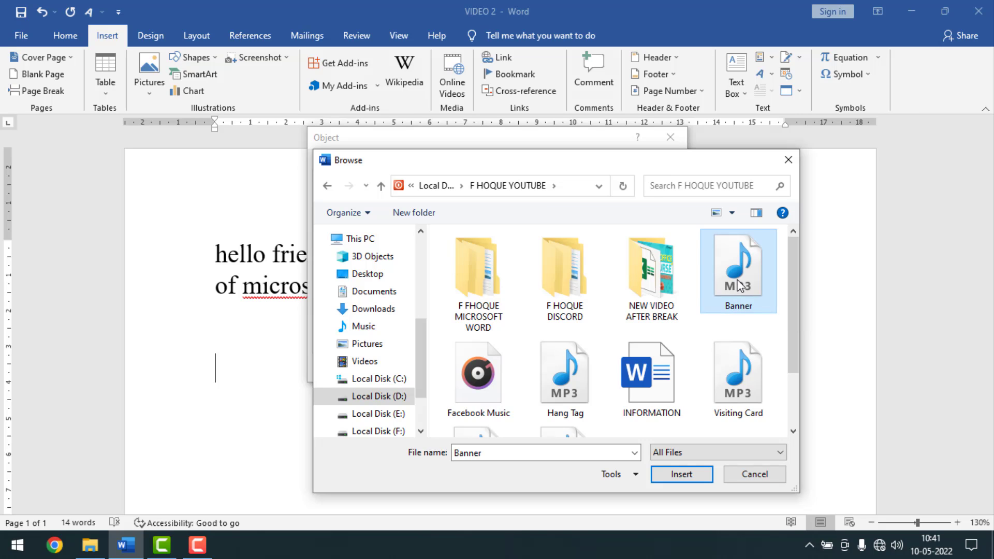
pyautogui.click(680, 474)
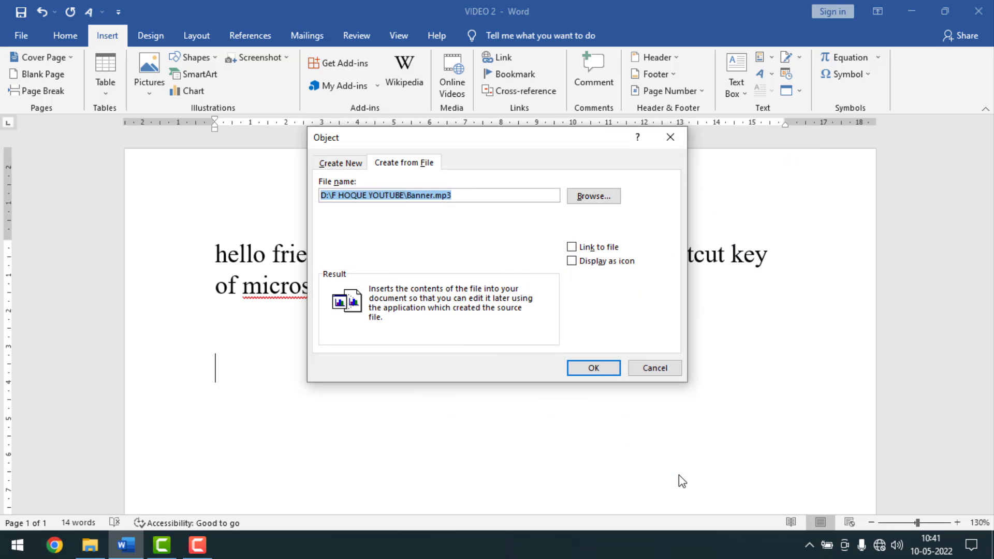
# Embed Banner.mp3 as an icon below the sentence and request opening its package contents.
pyautogui.click(595, 369)
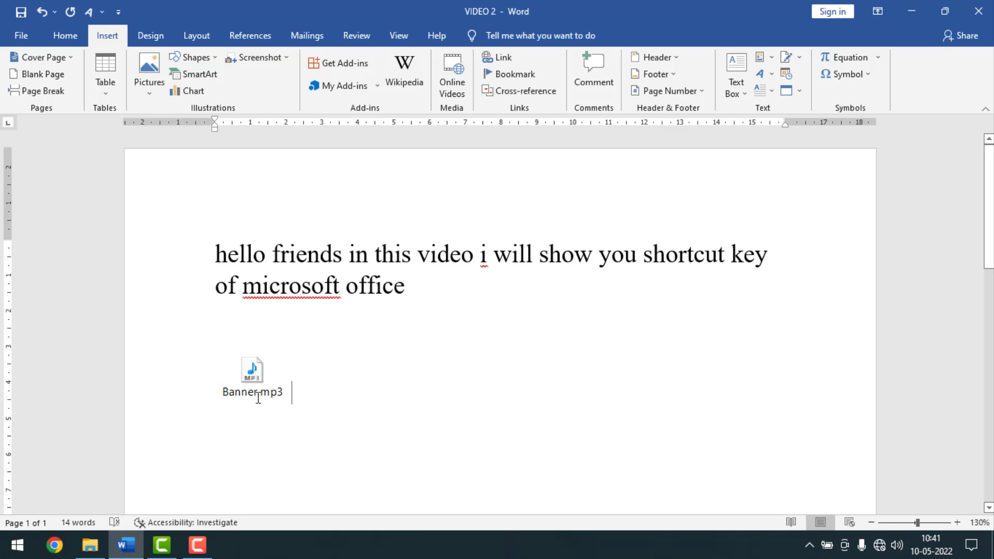
pyautogui.doubleClick(252, 370)
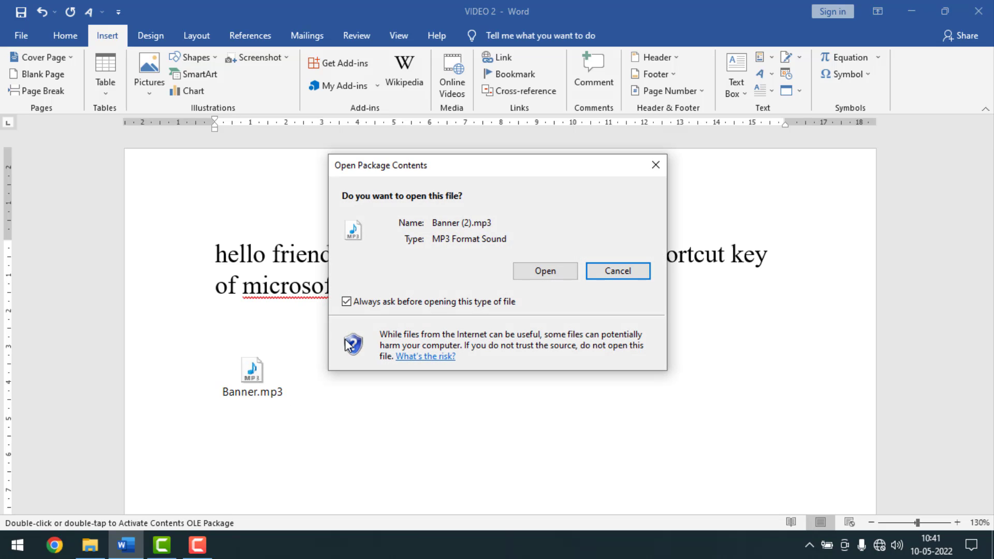
# Play the Banner sound in Windows Media Player, then close the player.
pyautogui.click(545, 271)
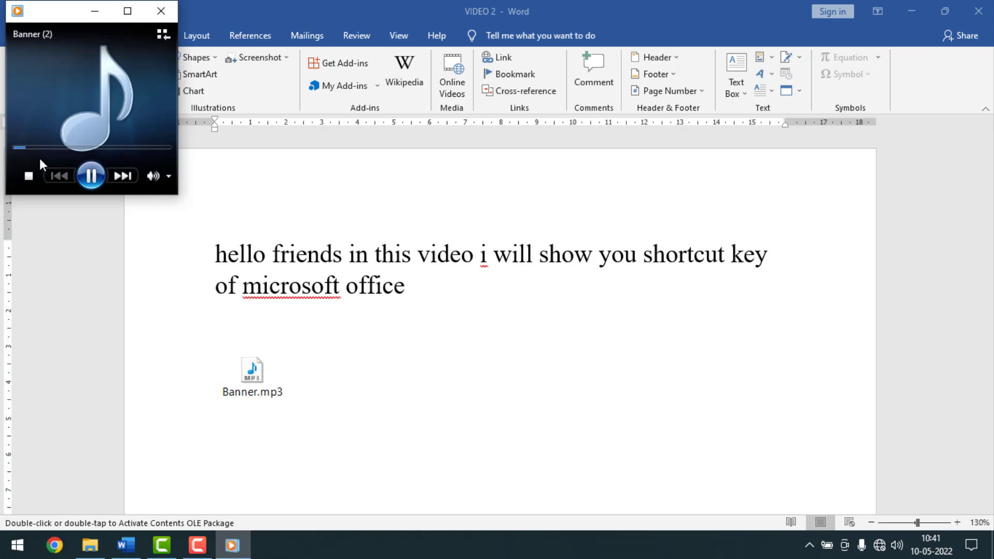
pyautogui.moveTo(52, 7); pyautogui.dragTo(470, 310)
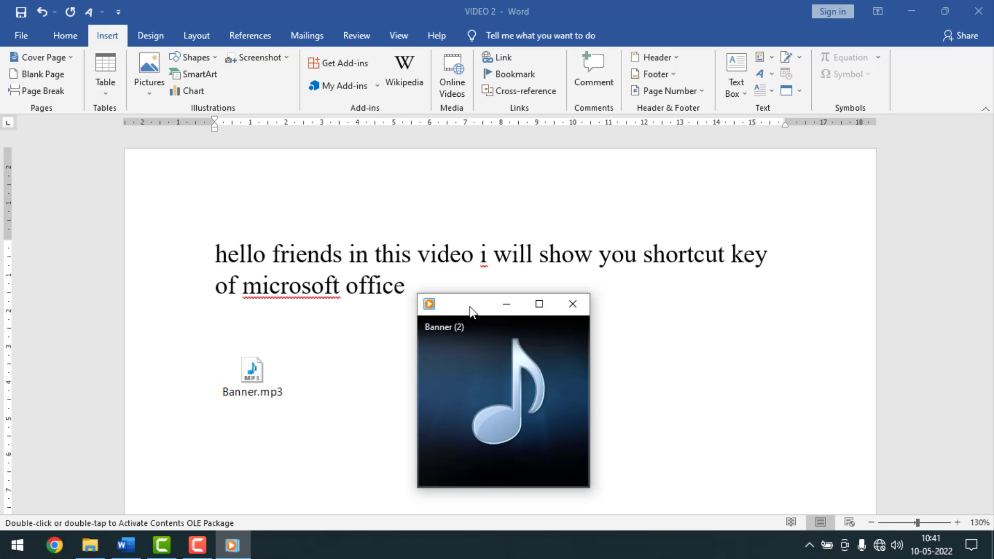
pyautogui.moveTo(505, 473)
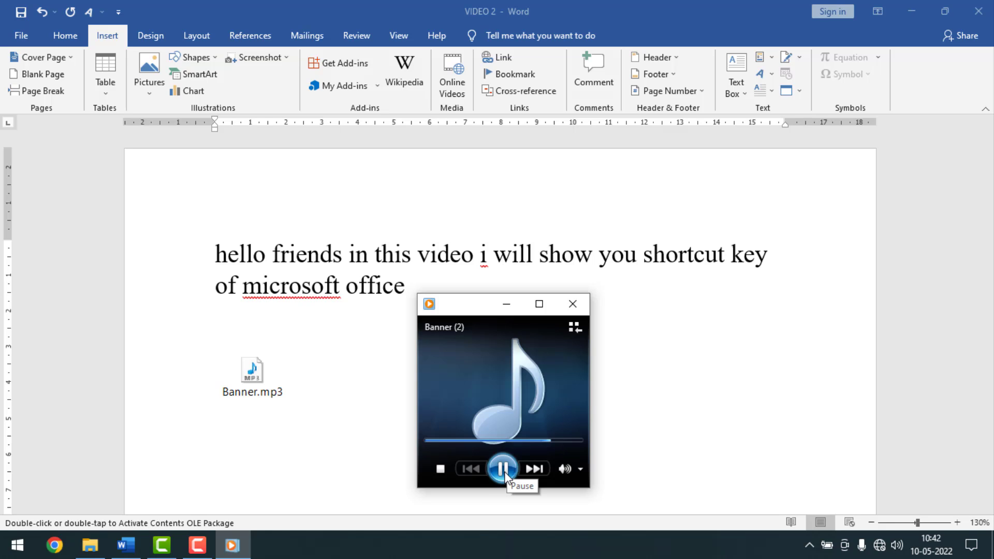
pyautogui.click(573, 304)
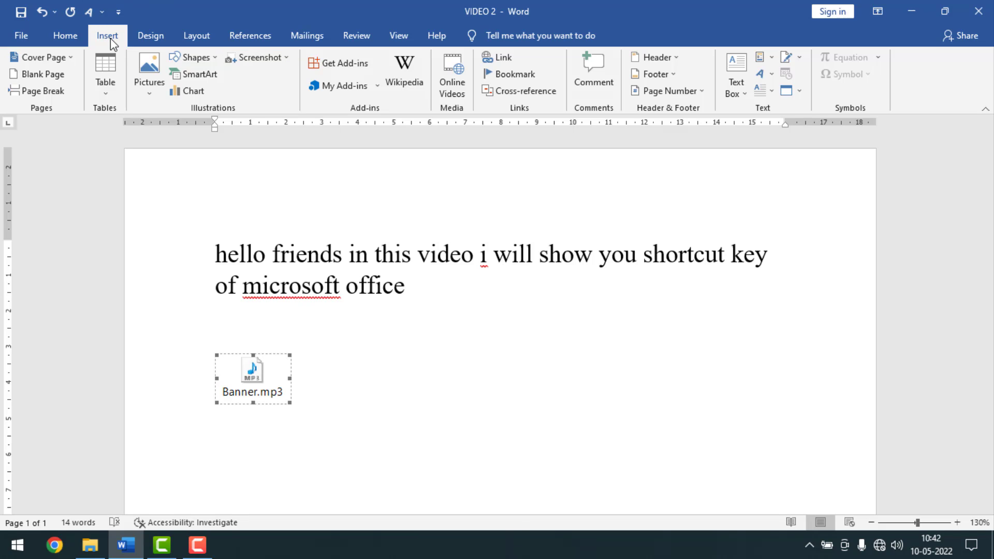
# Reopen the Insert Object dialog on its Create from File tab.
pyautogui.click(800, 92)
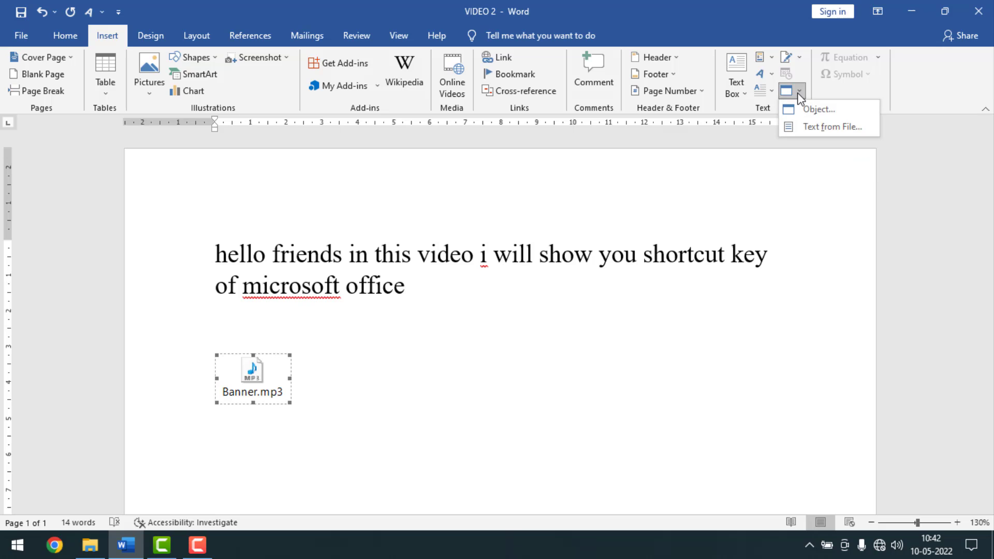
pyautogui.click(815, 111)
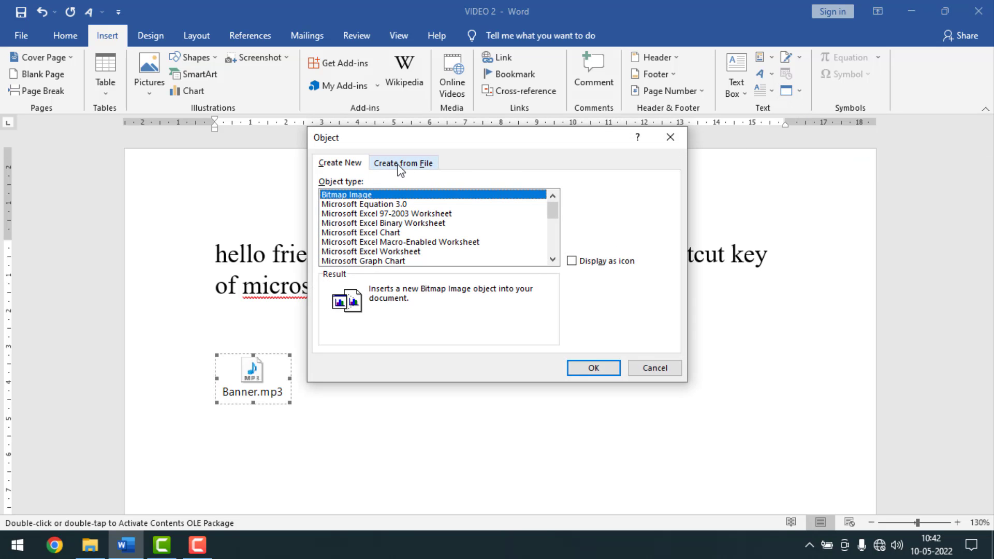
pyautogui.click(414, 163)
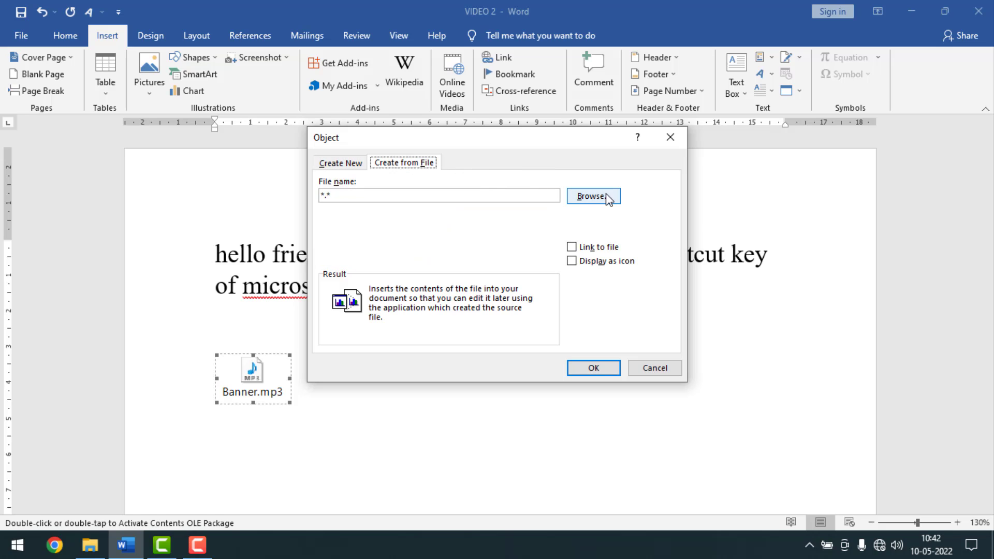
# Browse drive D: to the 25 FINISH folder and select the default-settings MP4 video.
pyautogui.click(589, 198)
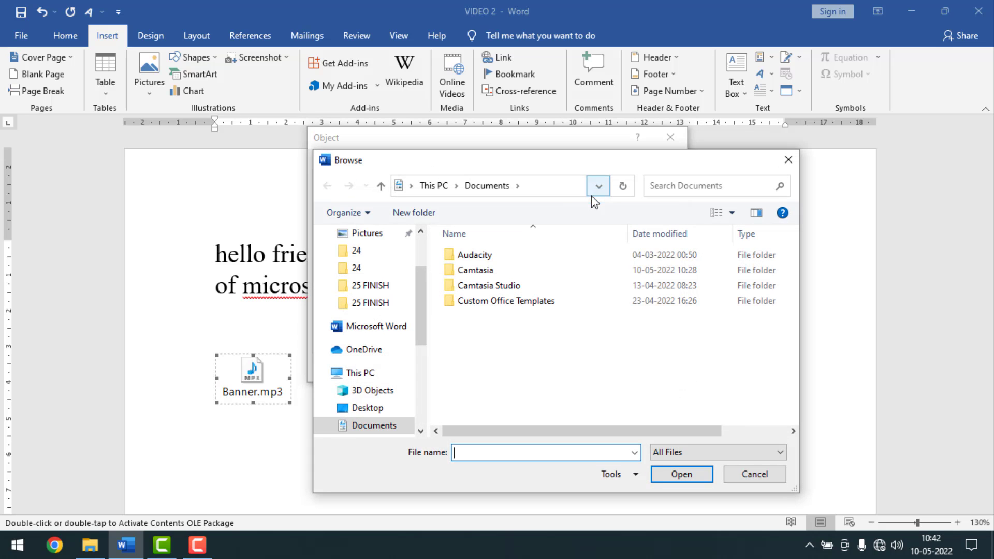
pyautogui.moveTo(417, 293); pyautogui.dragTo(419, 355)
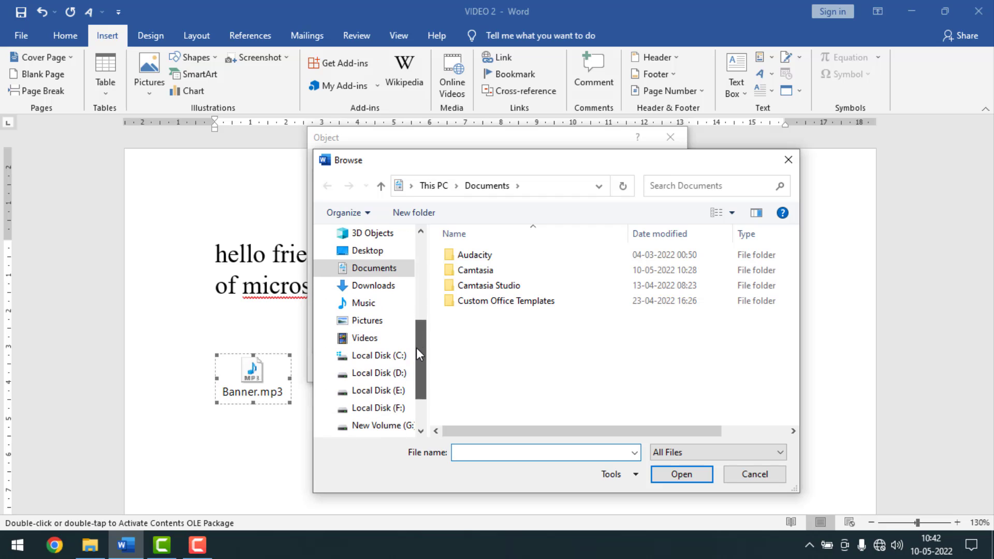
pyautogui.click(392, 374)
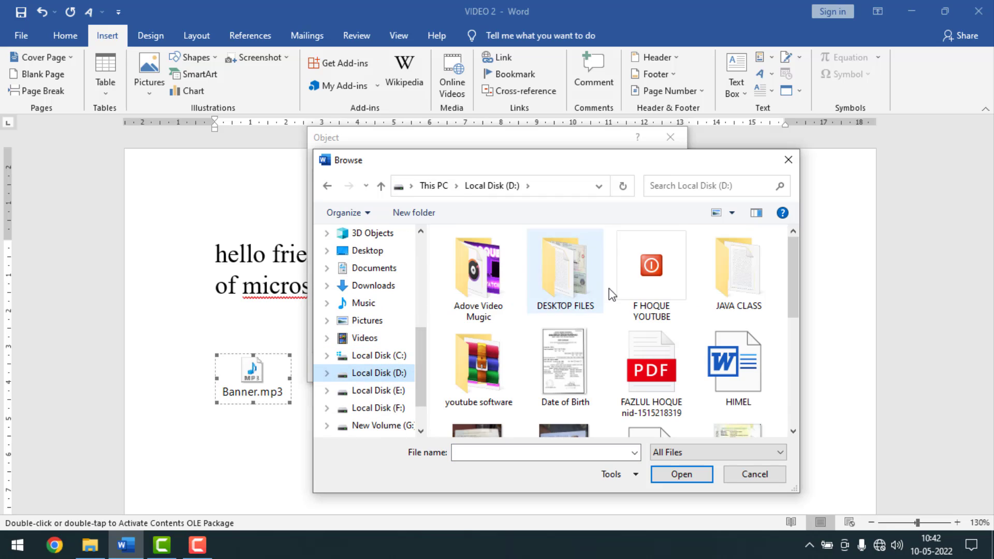
pyautogui.doubleClick(649, 282)
pyautogui.doubleClick(486, 304)
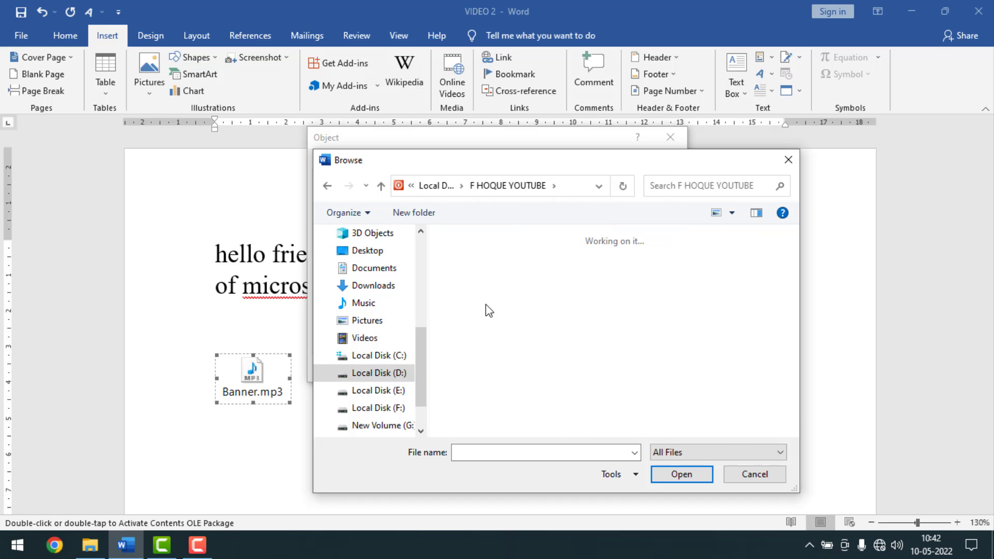
pyautogui.scroll(-5, 534, 314)
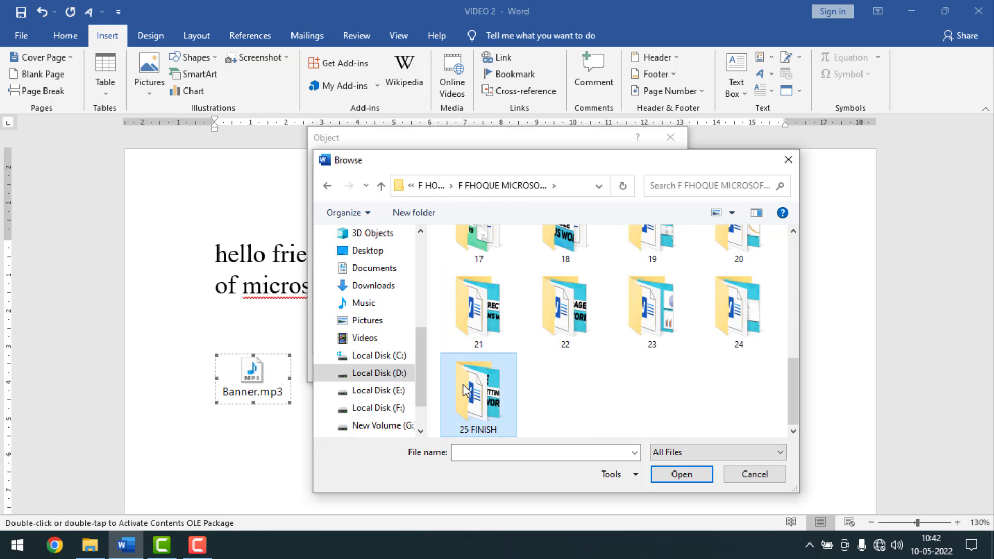
pyautogui.doubleClick(478, 395)
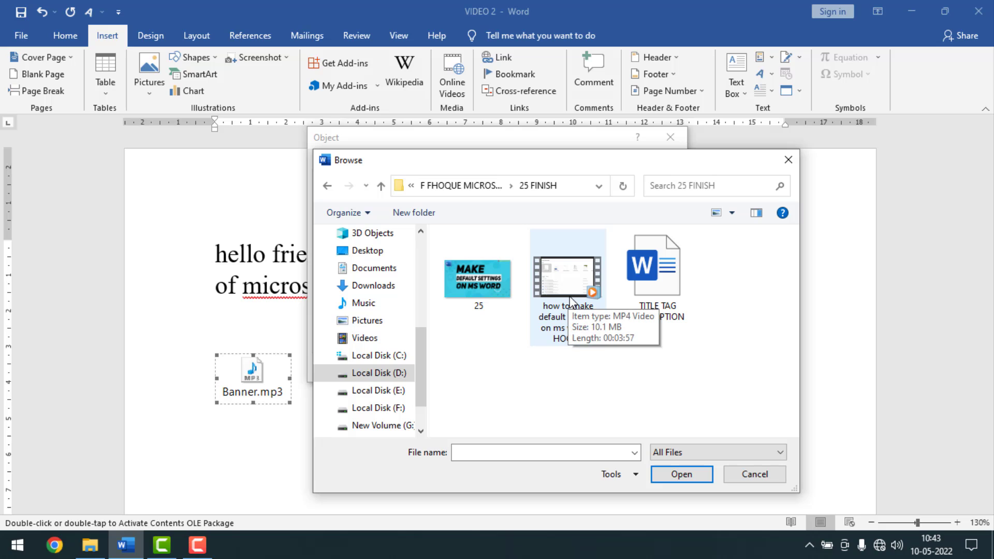
pyautogui.click(568, 291)
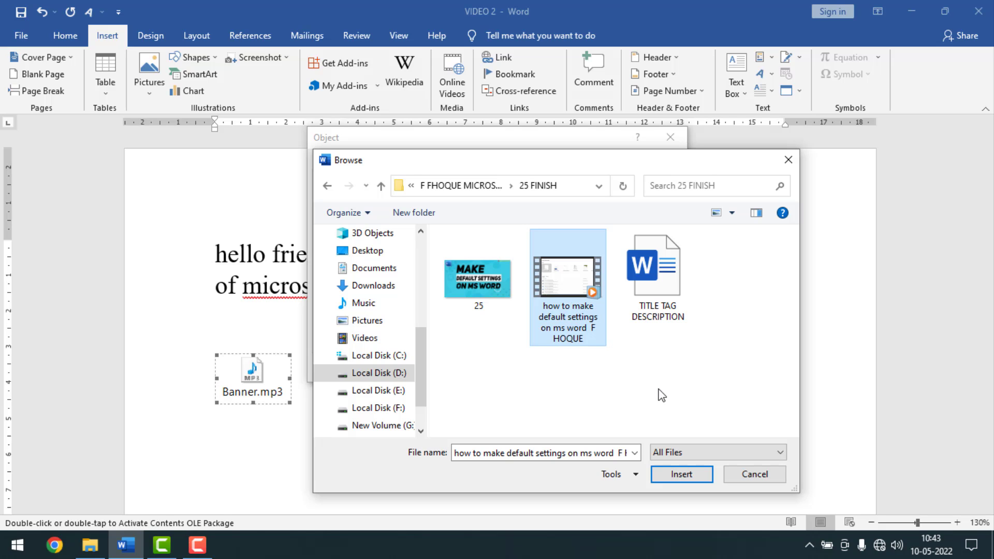
pyautogui.click(684, 475)
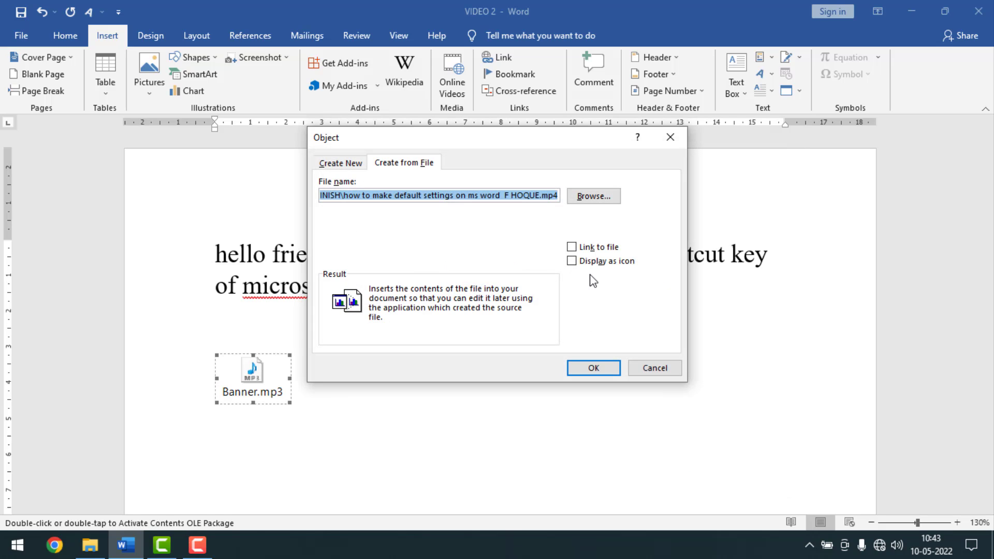
# Insert the MP4 as a linked object displayed with the second package icon.
pyautogui.click(571, 247)
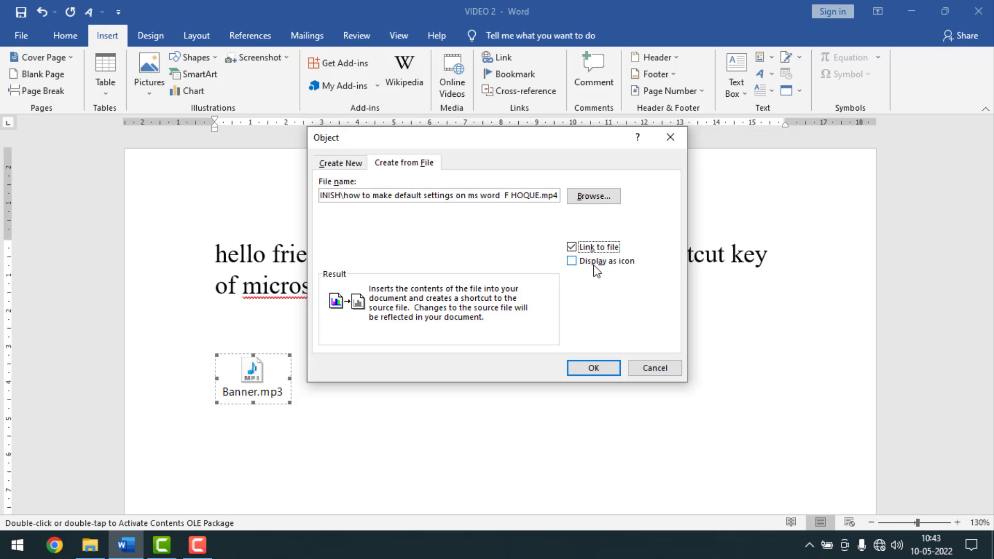
pyautogui.click(572, 261)
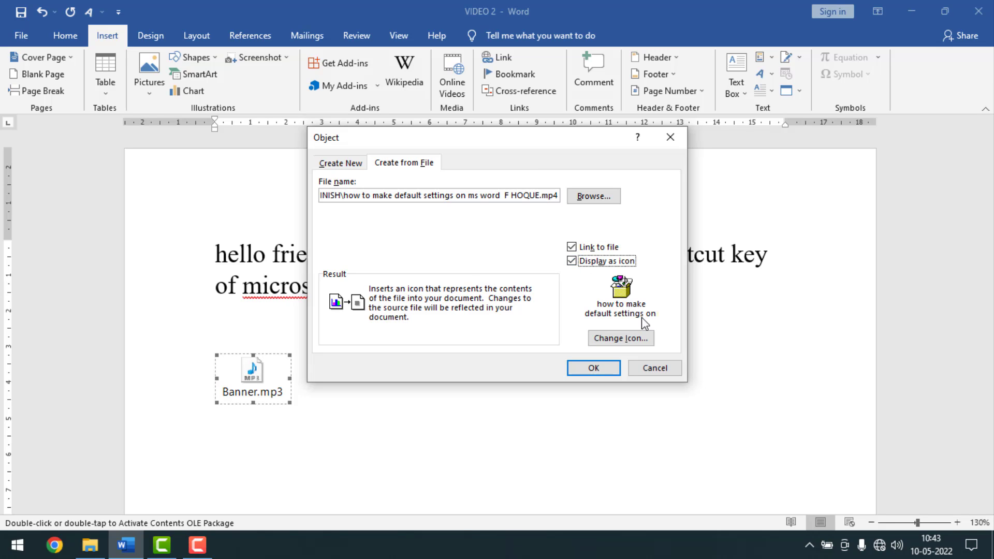
pyautogui.click(625, 340)
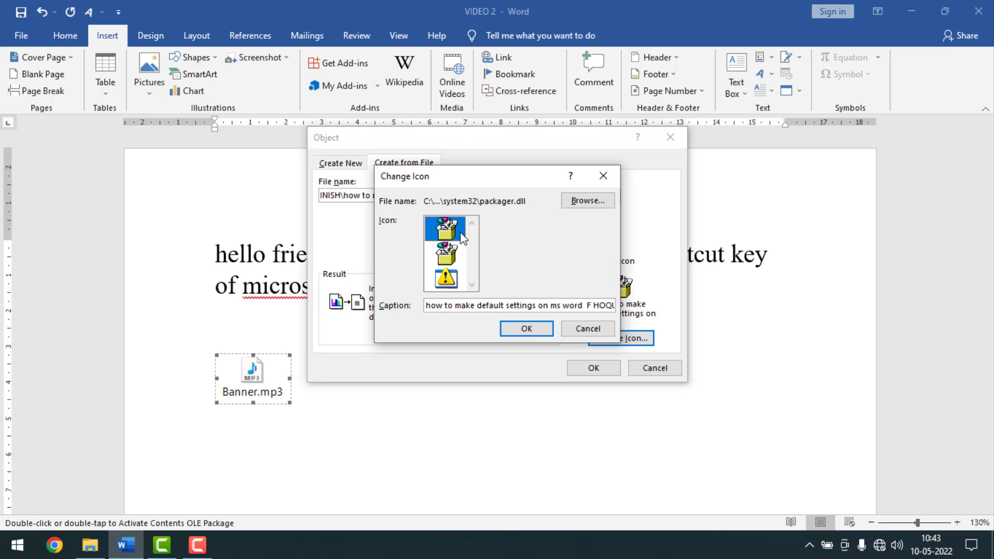
pyautogui.click(456, 253)
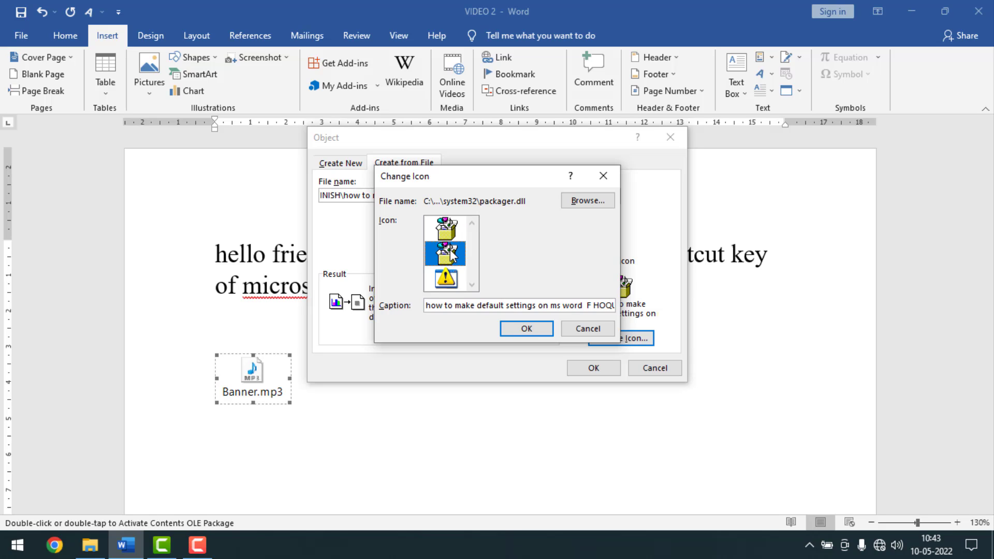
pyautogui.click(527, 328)
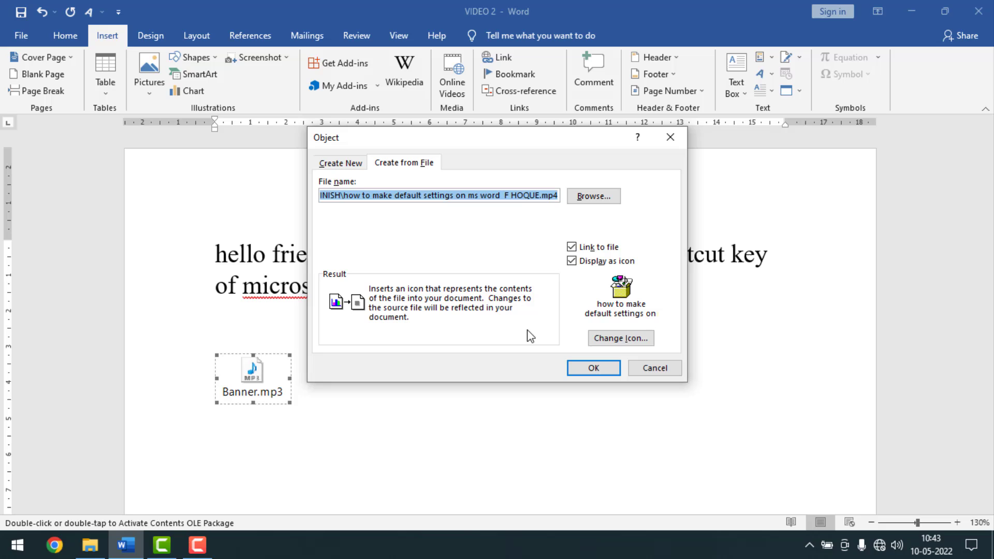
pyautogui.click(592, 368)
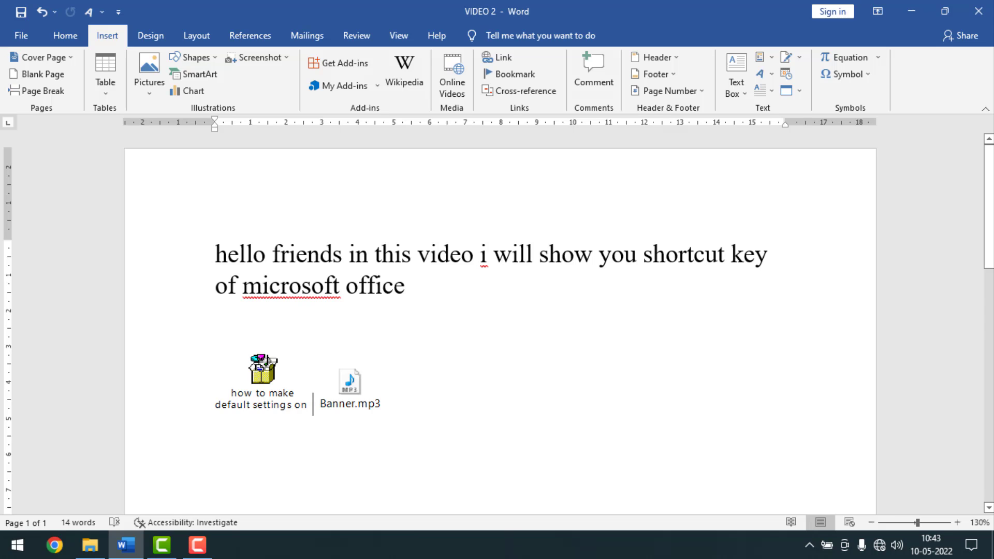
pyautogui.doubleClick(262, 370)
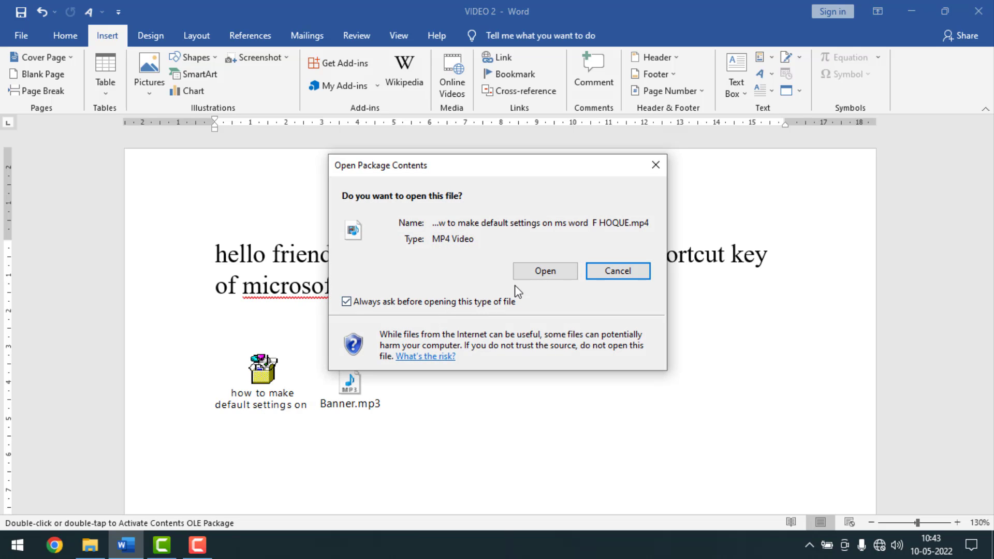
pyautogui.click(545, 272)
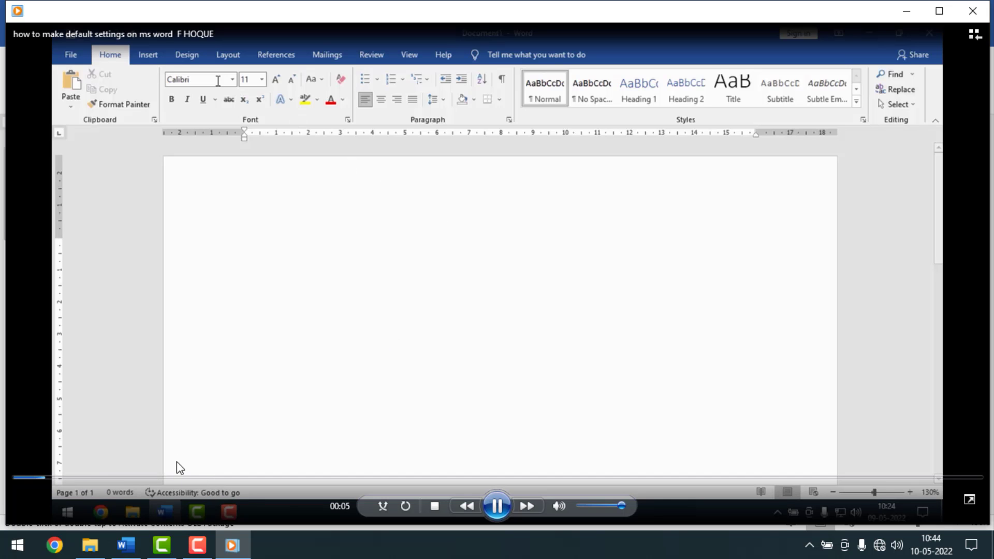
pyautogui.click(169, 479)
pyautogui.click(276, 479)
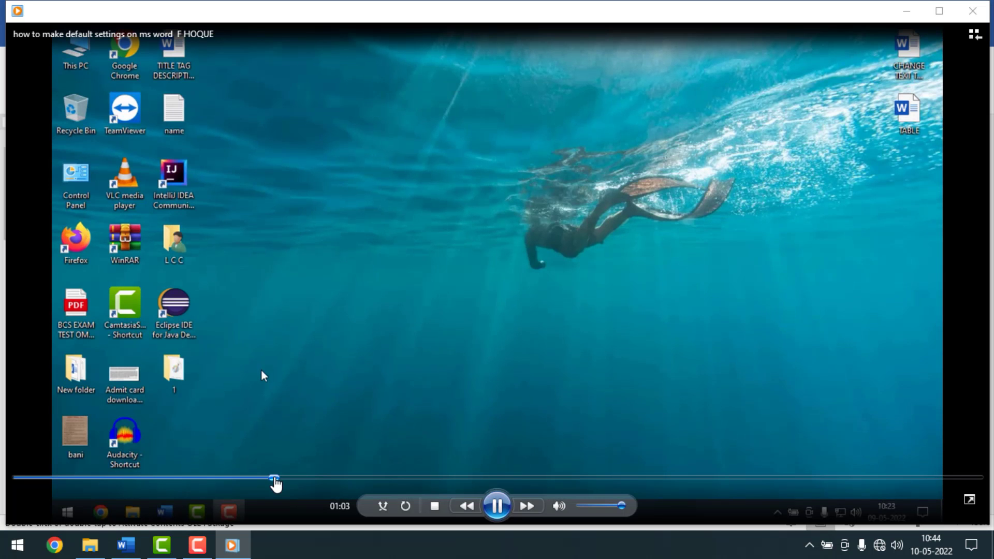
pyautogui.click(356, 478)
pyautogui.click(466, 478)
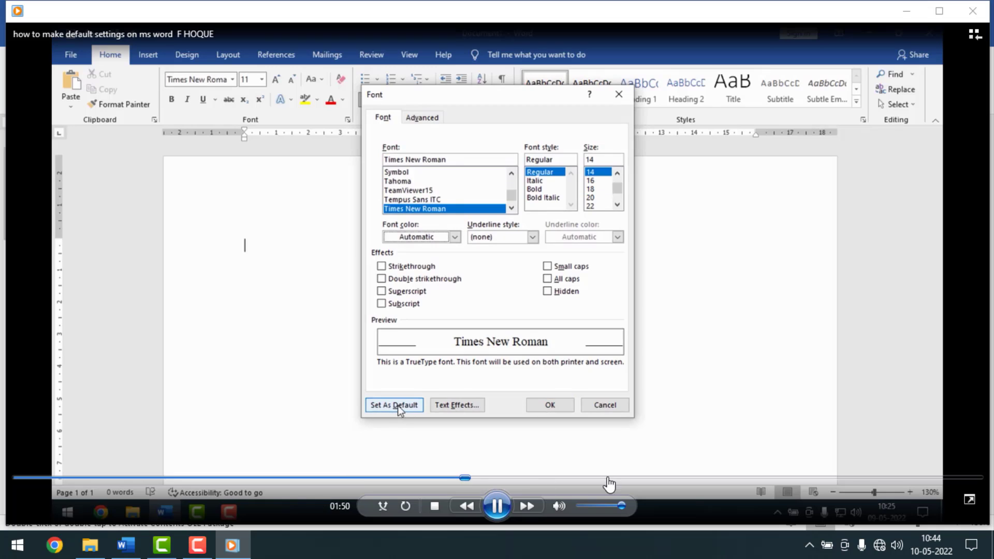
pyautogui.click(610, 479)
pyautogui.click(703, 478)
pyautogui.click(780, 478)
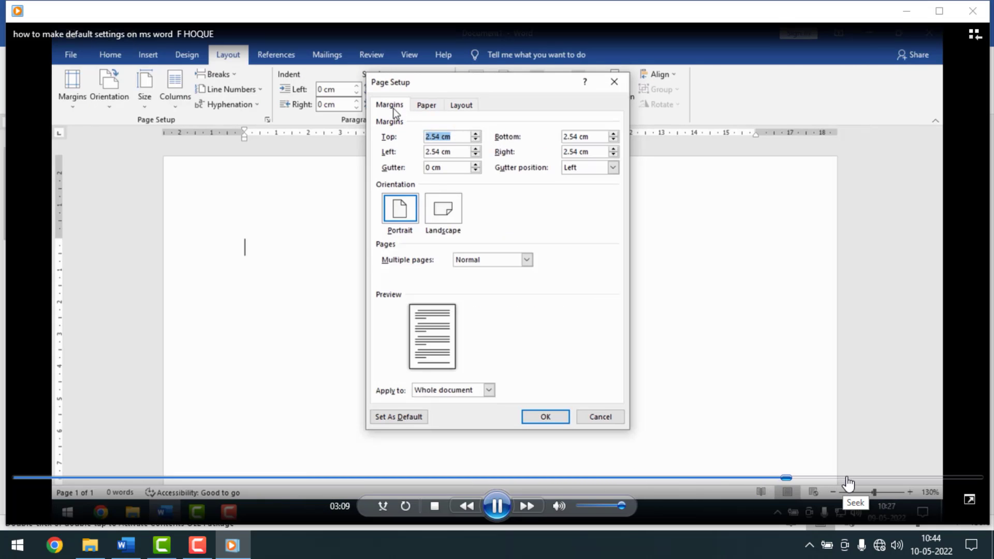
pyautogui.click(848, 479)
pyautogui.click(901, 479)
pyautogui.click(925, 479)
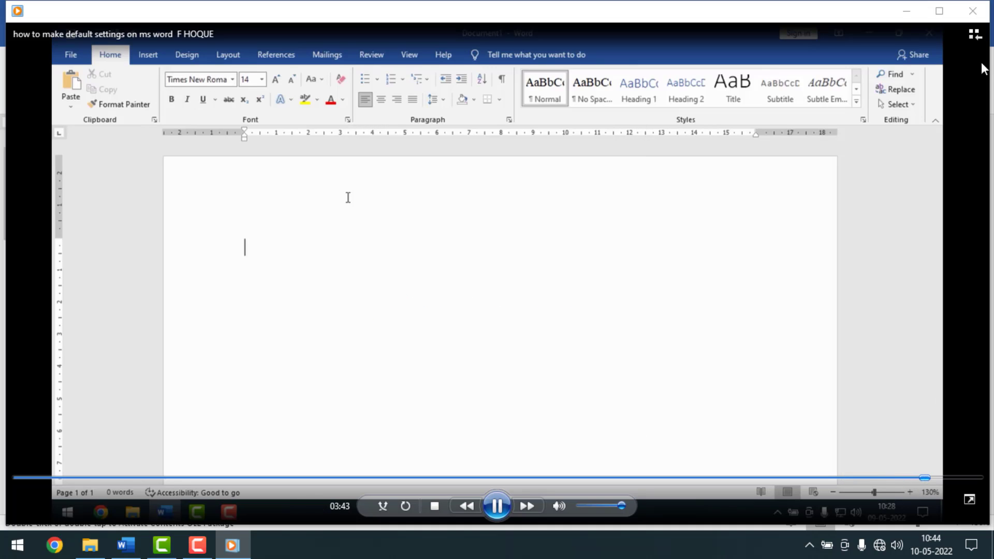
pyautogui.click(977, 12)
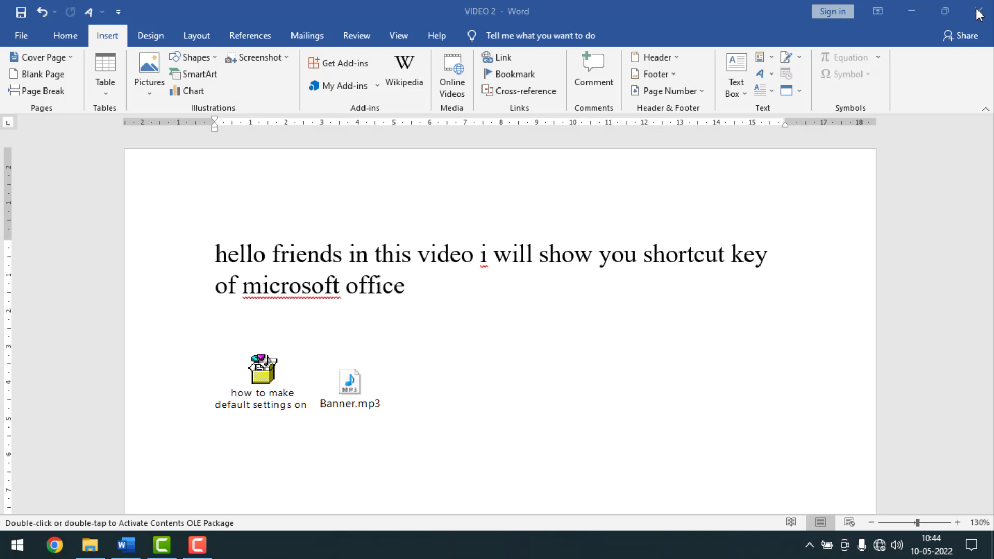
pyautogui.click(425, 407)
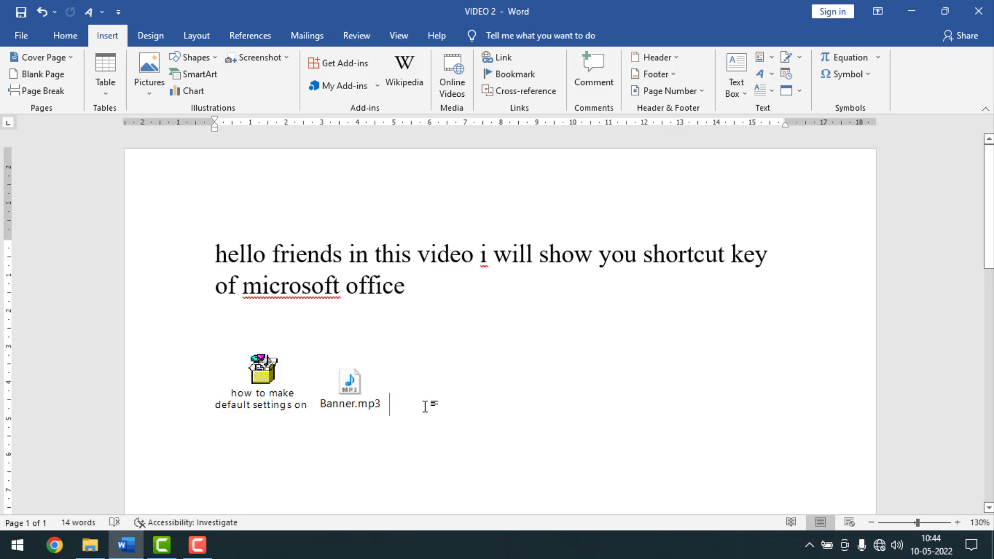